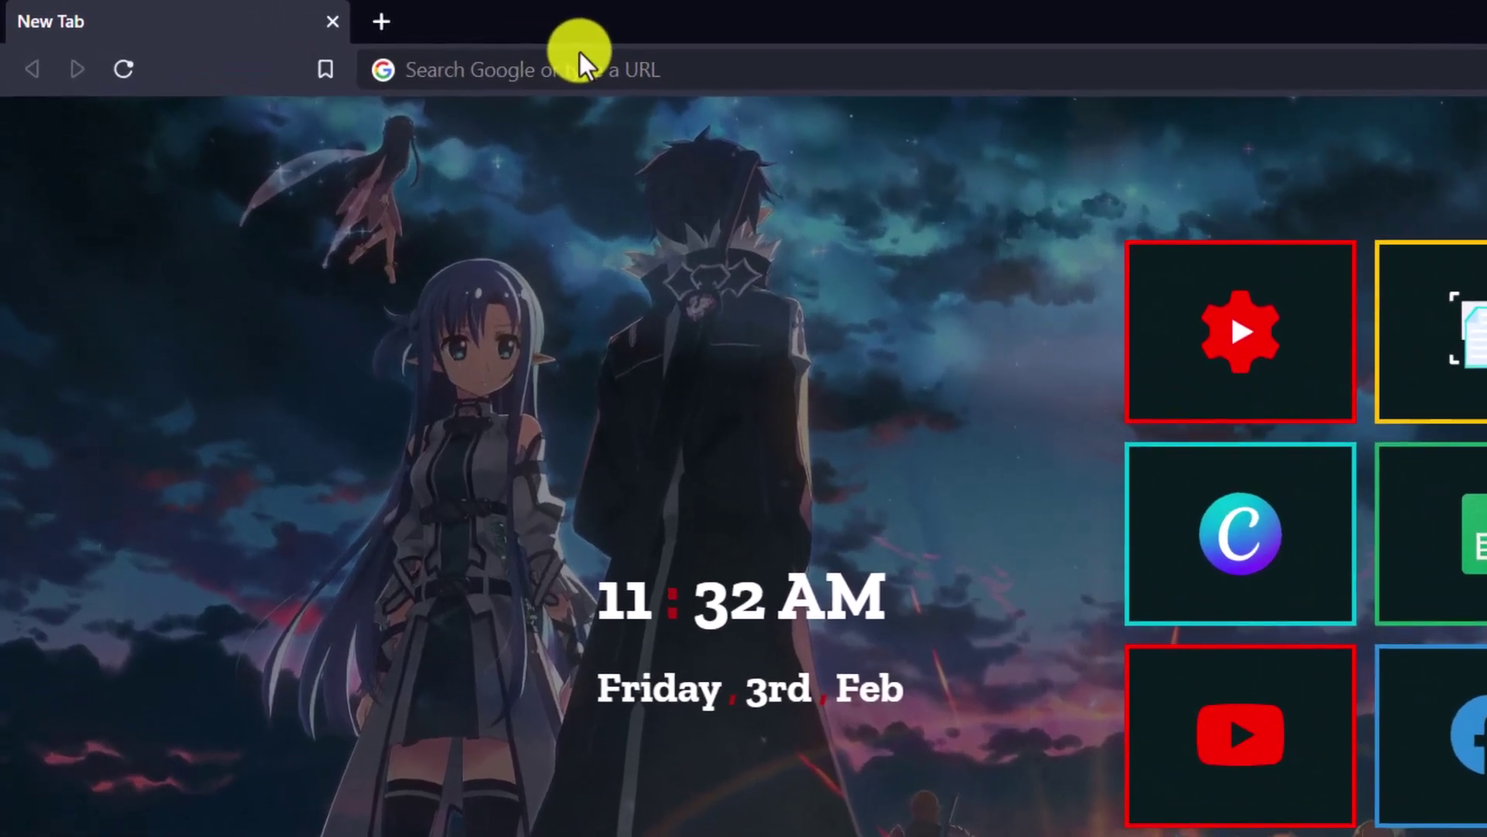
Step: Load metamask.io in Brave and close the MetaMask Learn announcement banner
click(489, 47)
text(metamask)
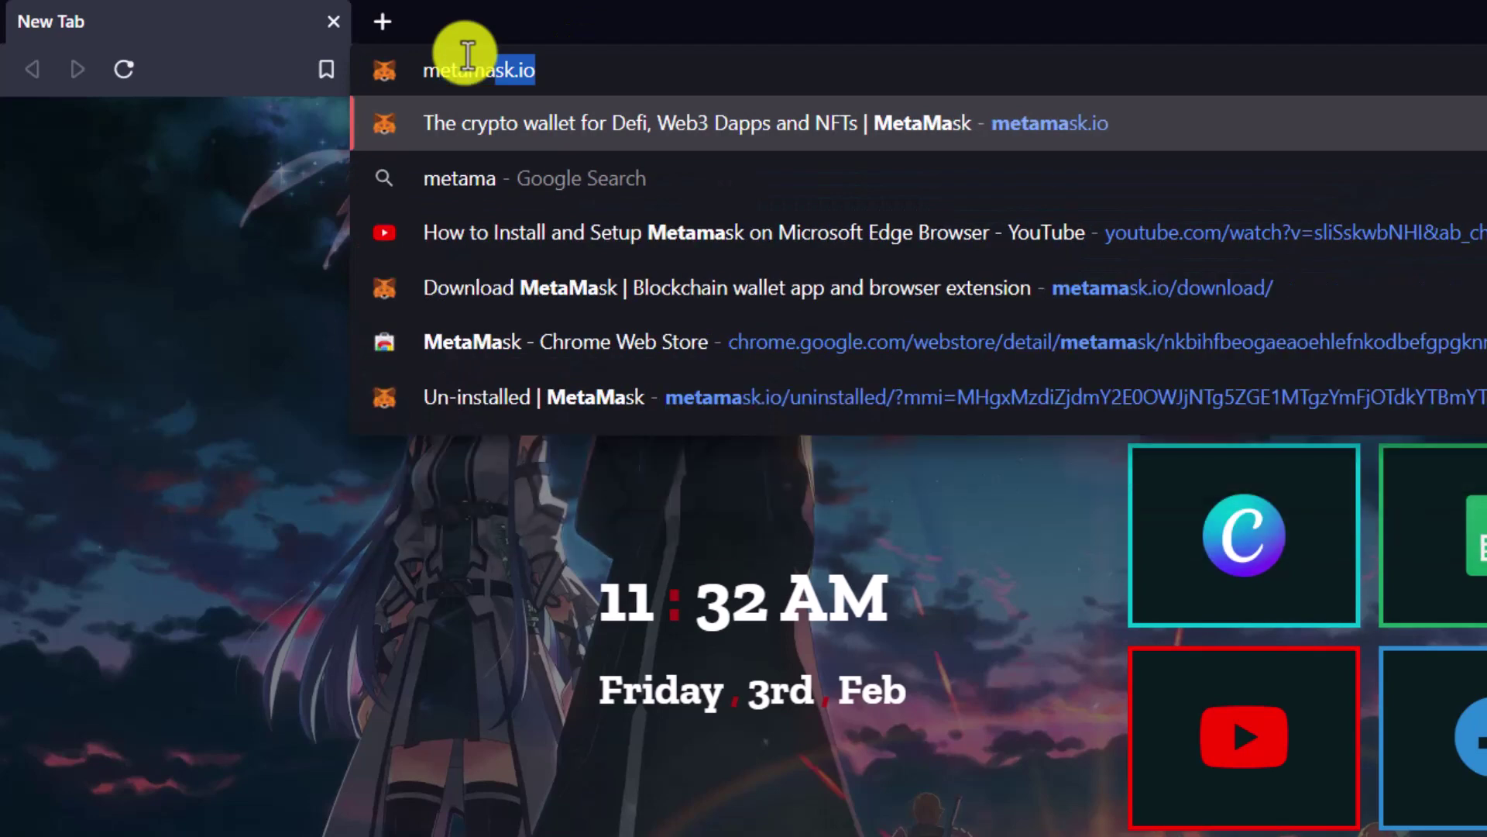
text(.io)
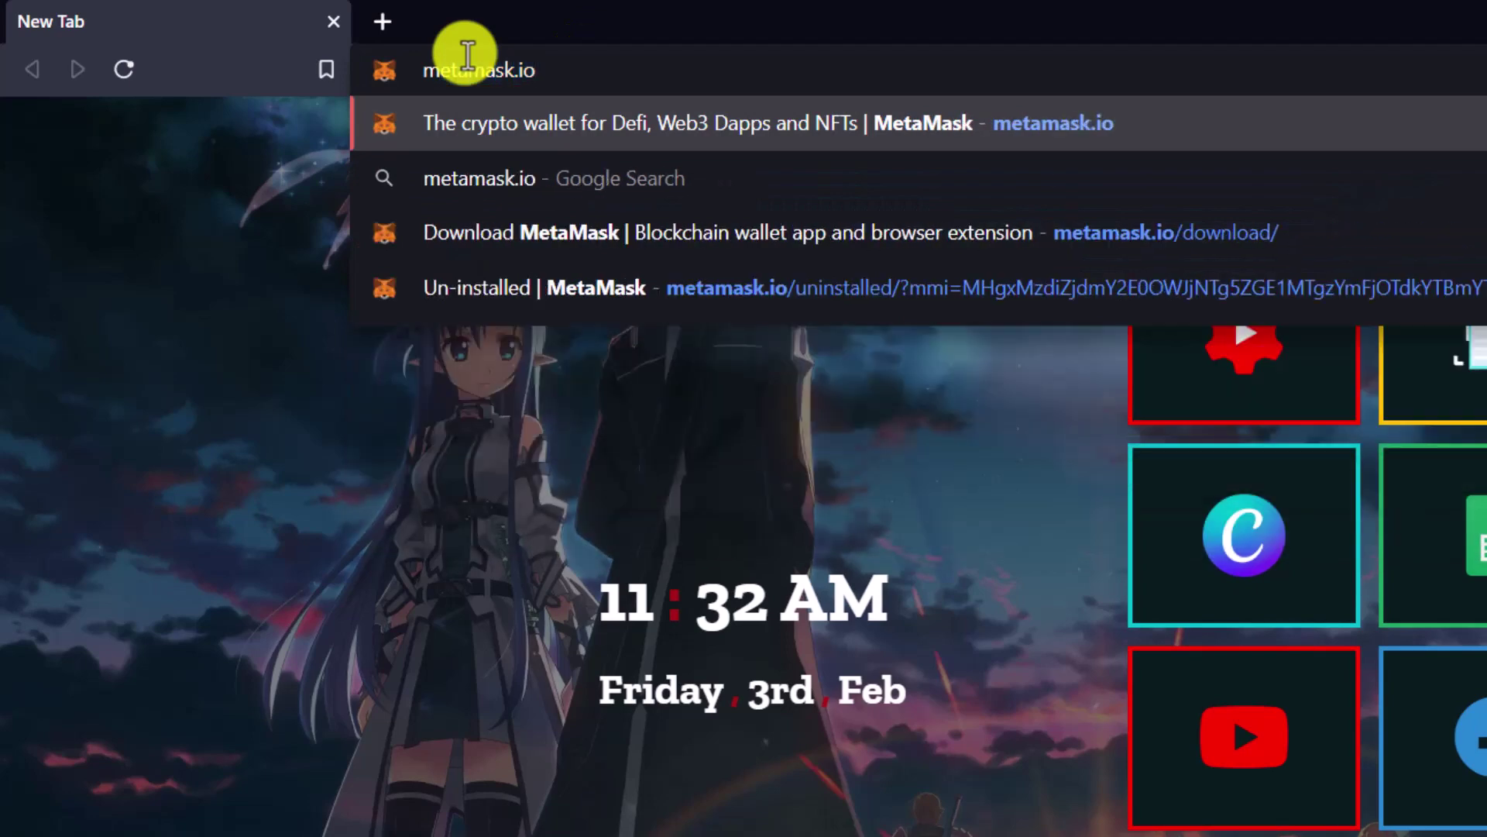
key(Return)
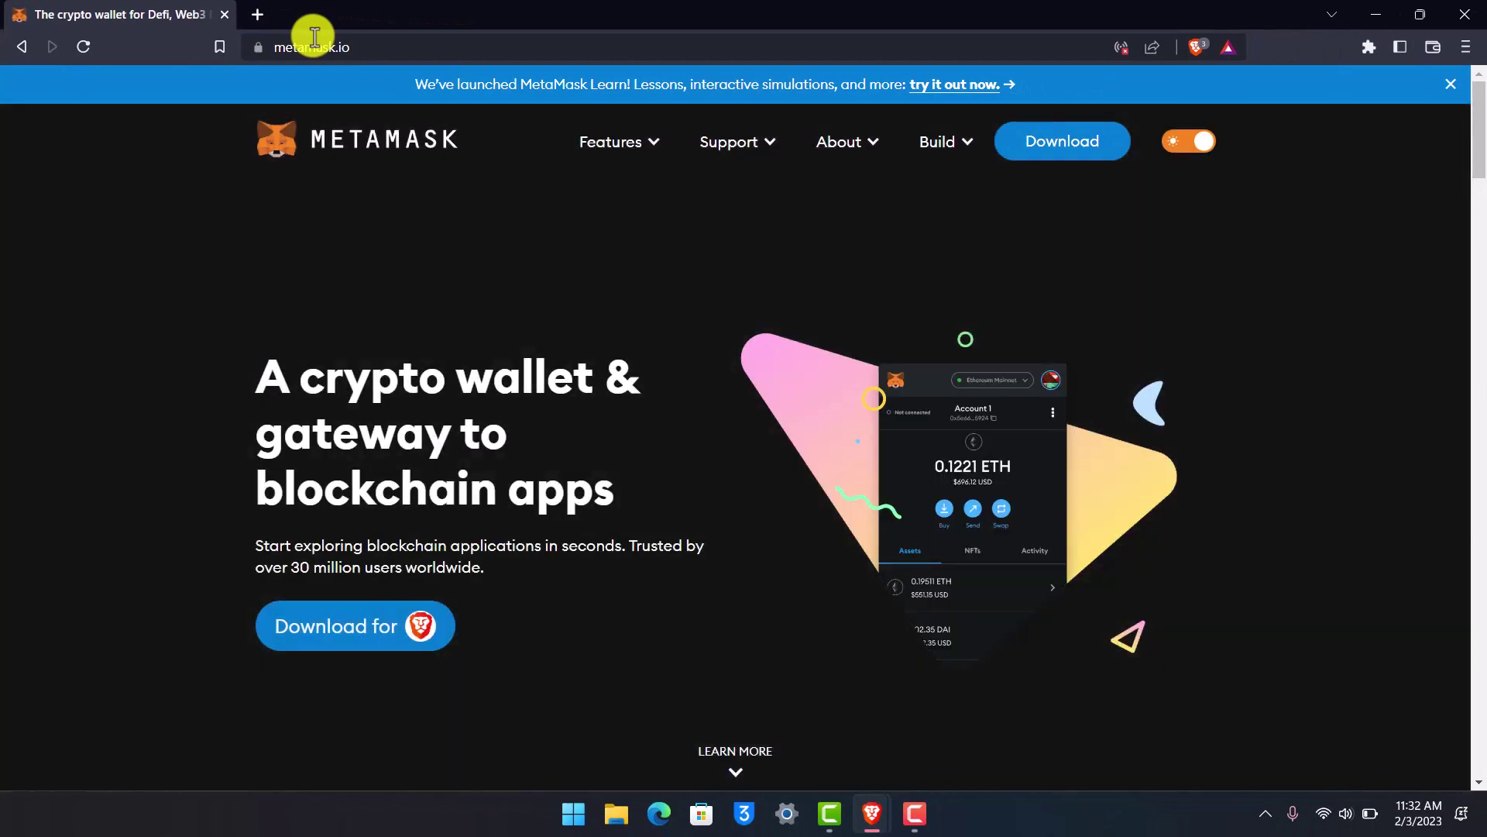
click(1451, 84)
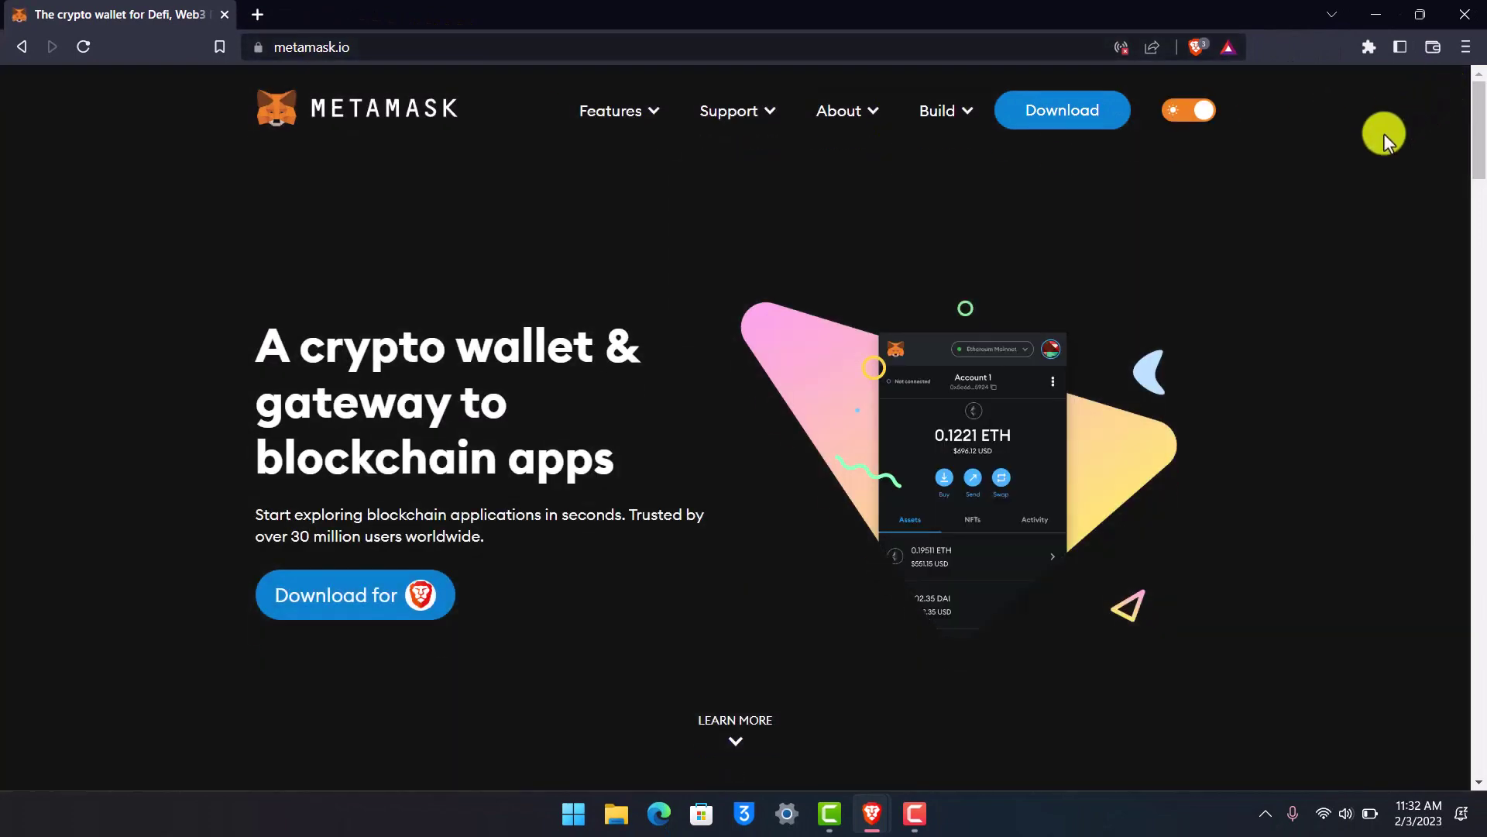
scroll(684, 484, down, 2)
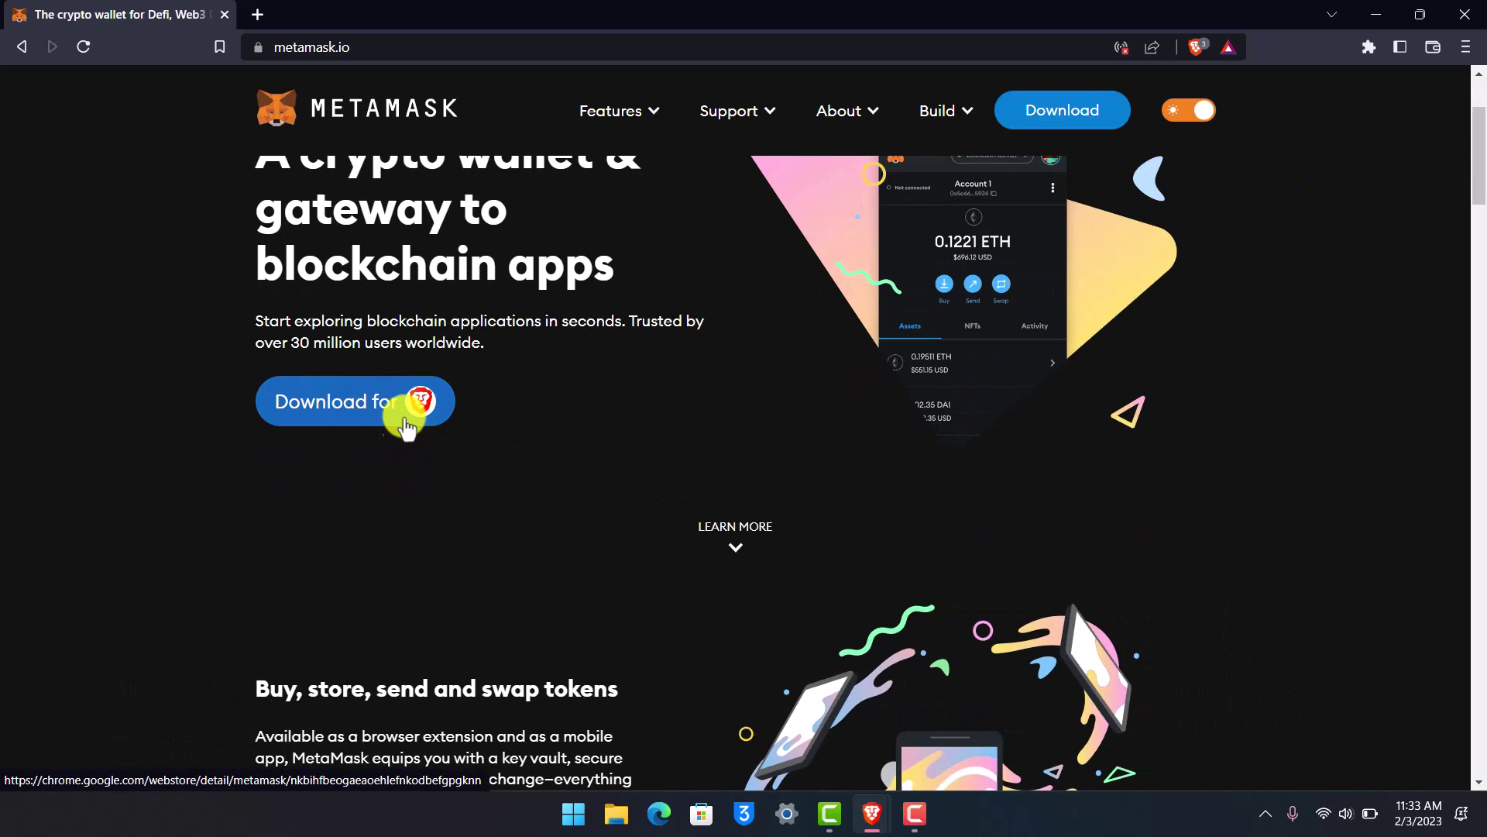
scroll(406, 421, up, 2)
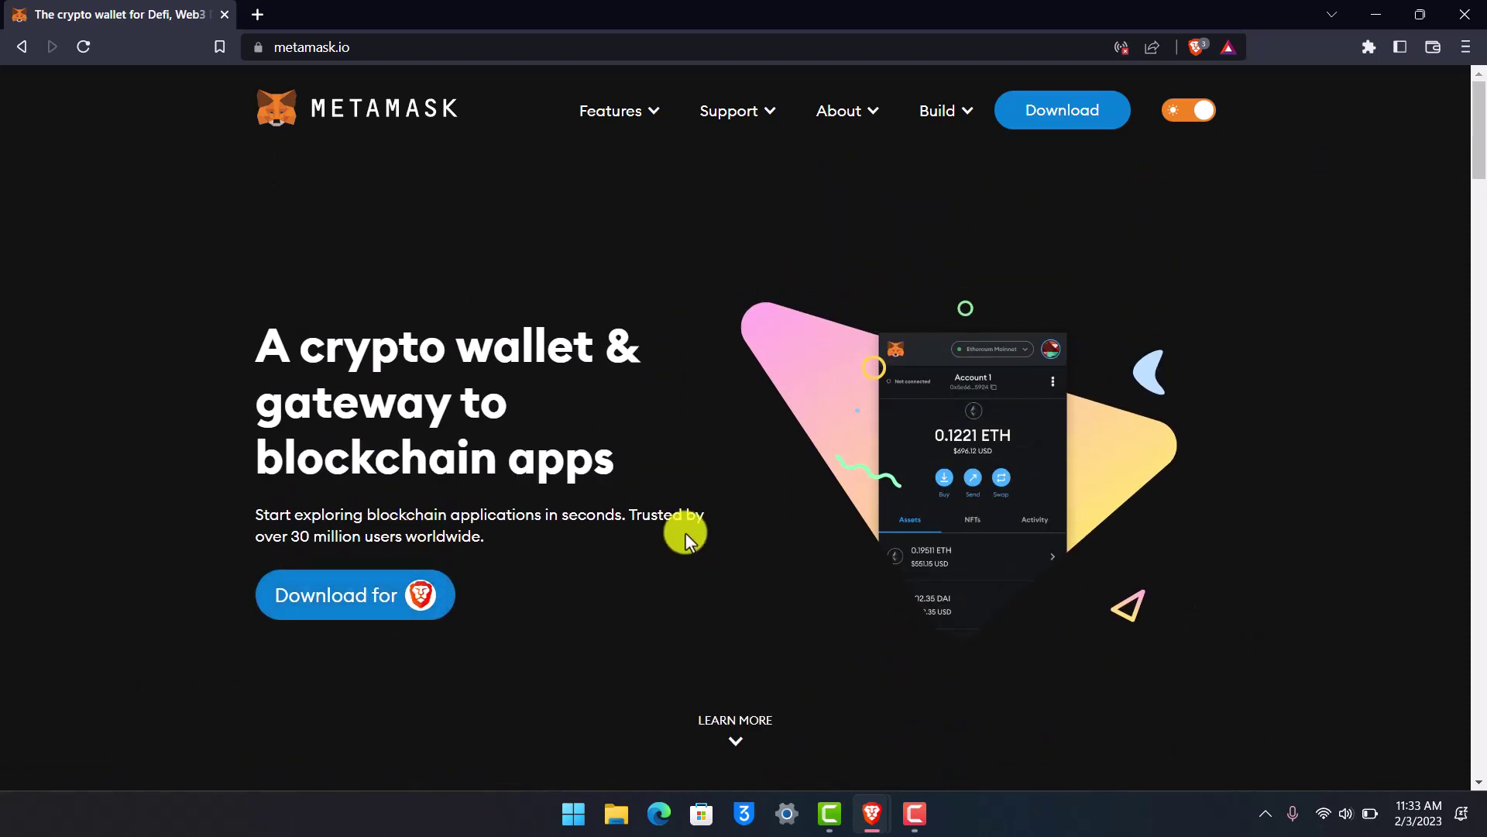
Step: Add the MetaMask extension to Brave from its Chrome Web Store page via 'Download for Brave'
click(343, 597)
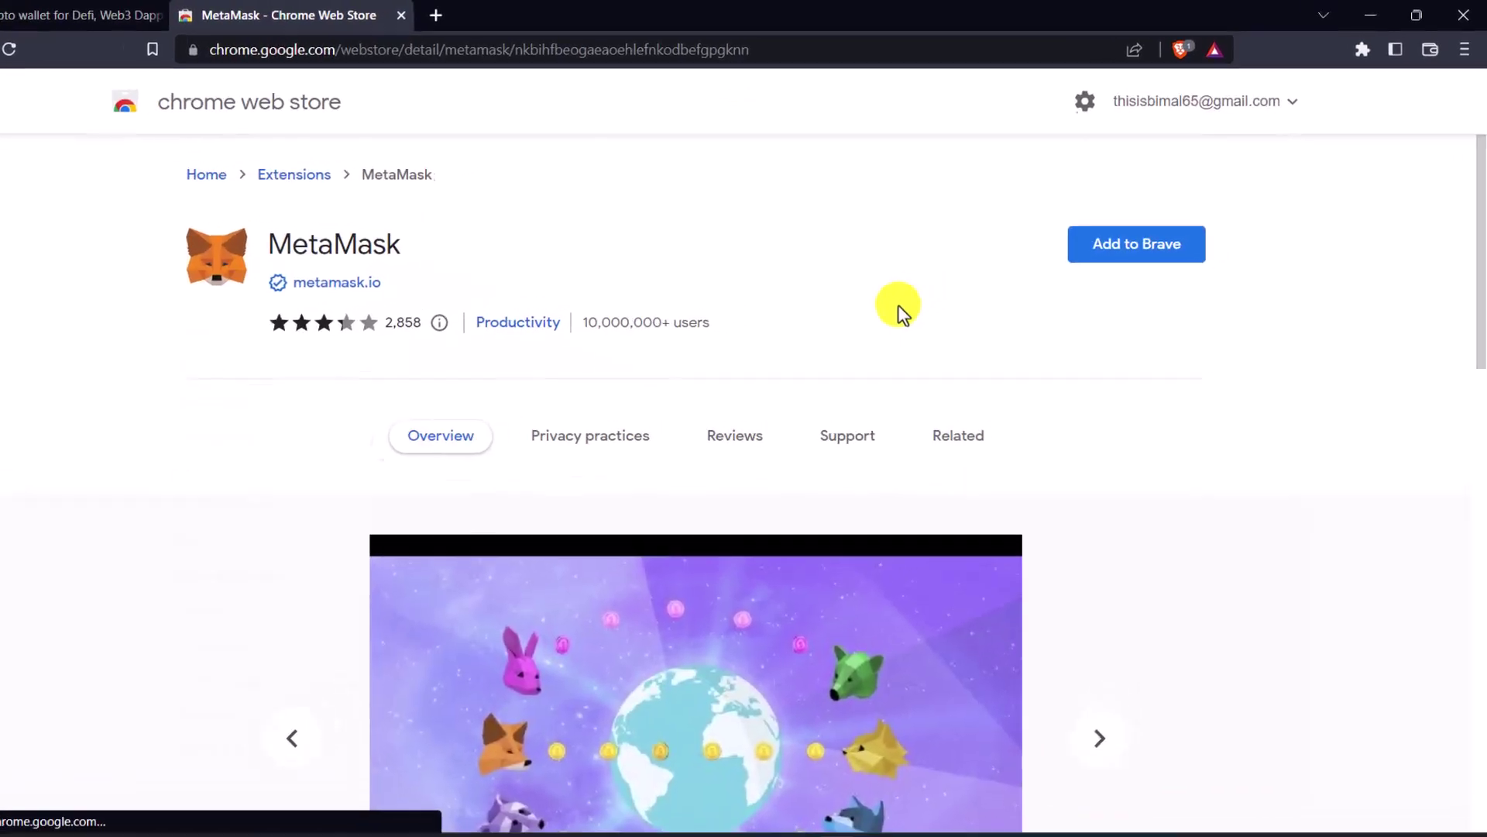
click(1011, 328)
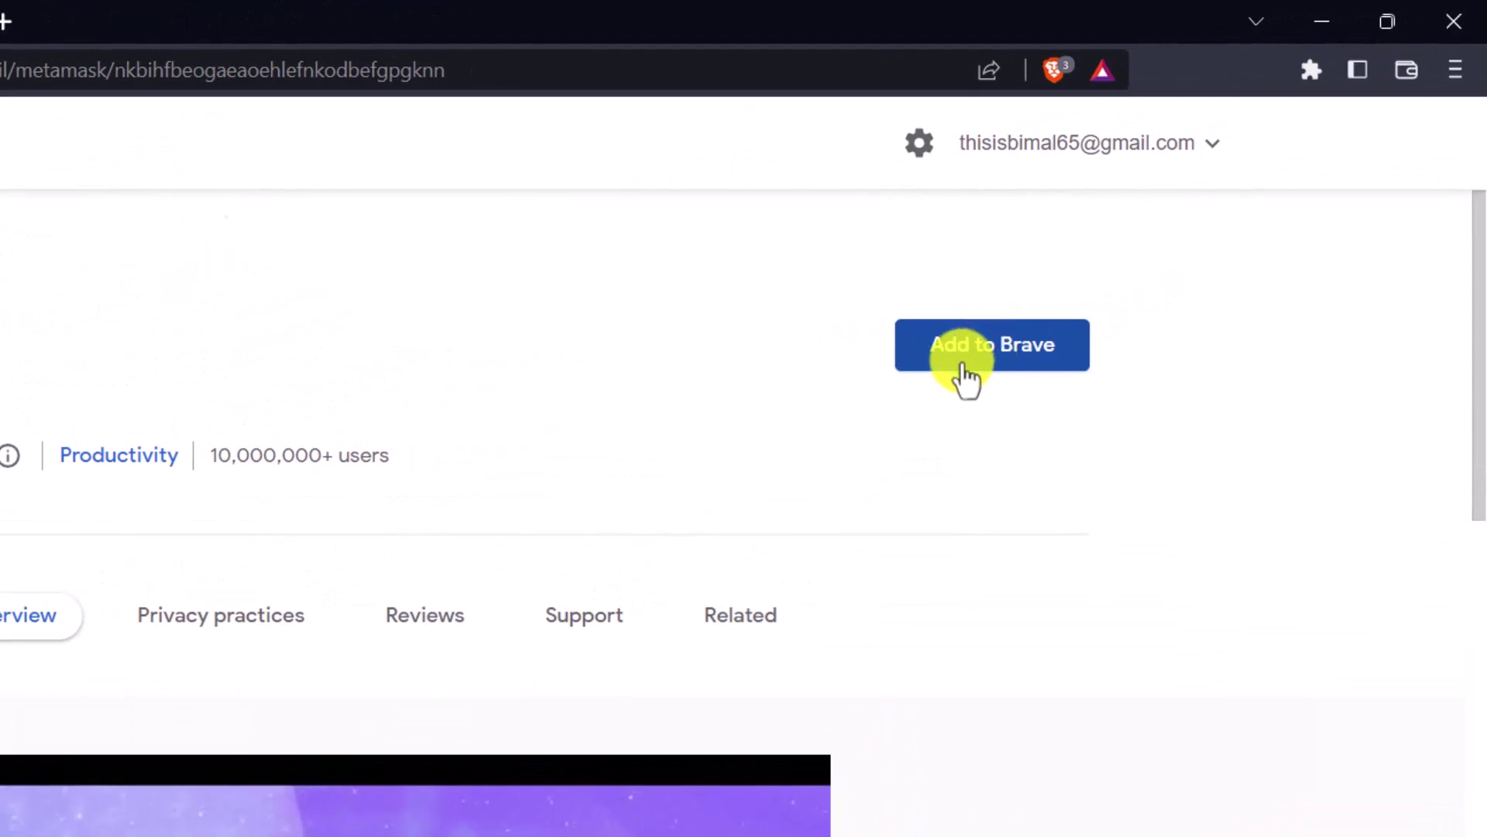
click(968, 349)
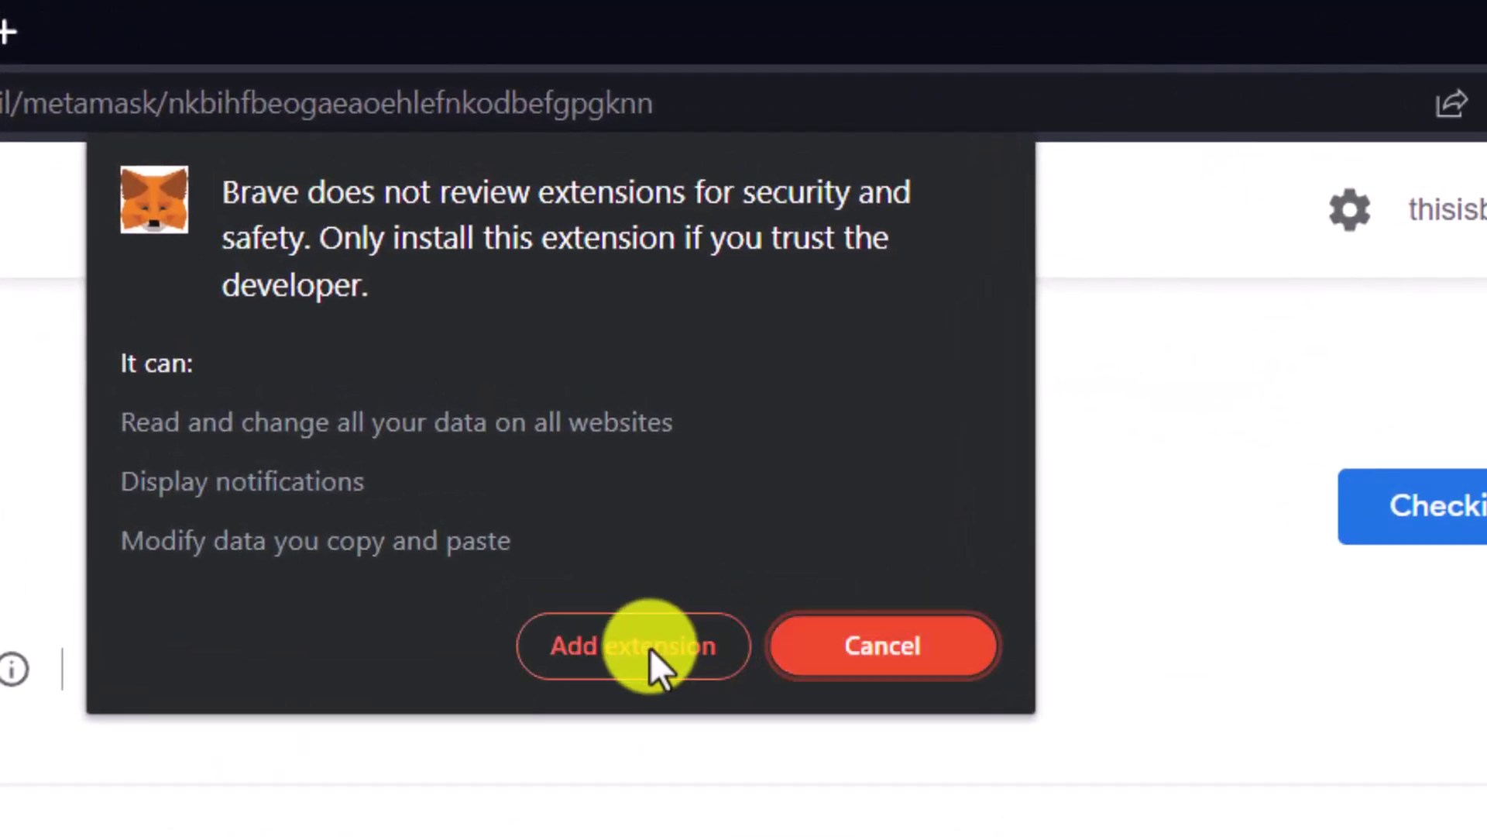
click(649, 647)
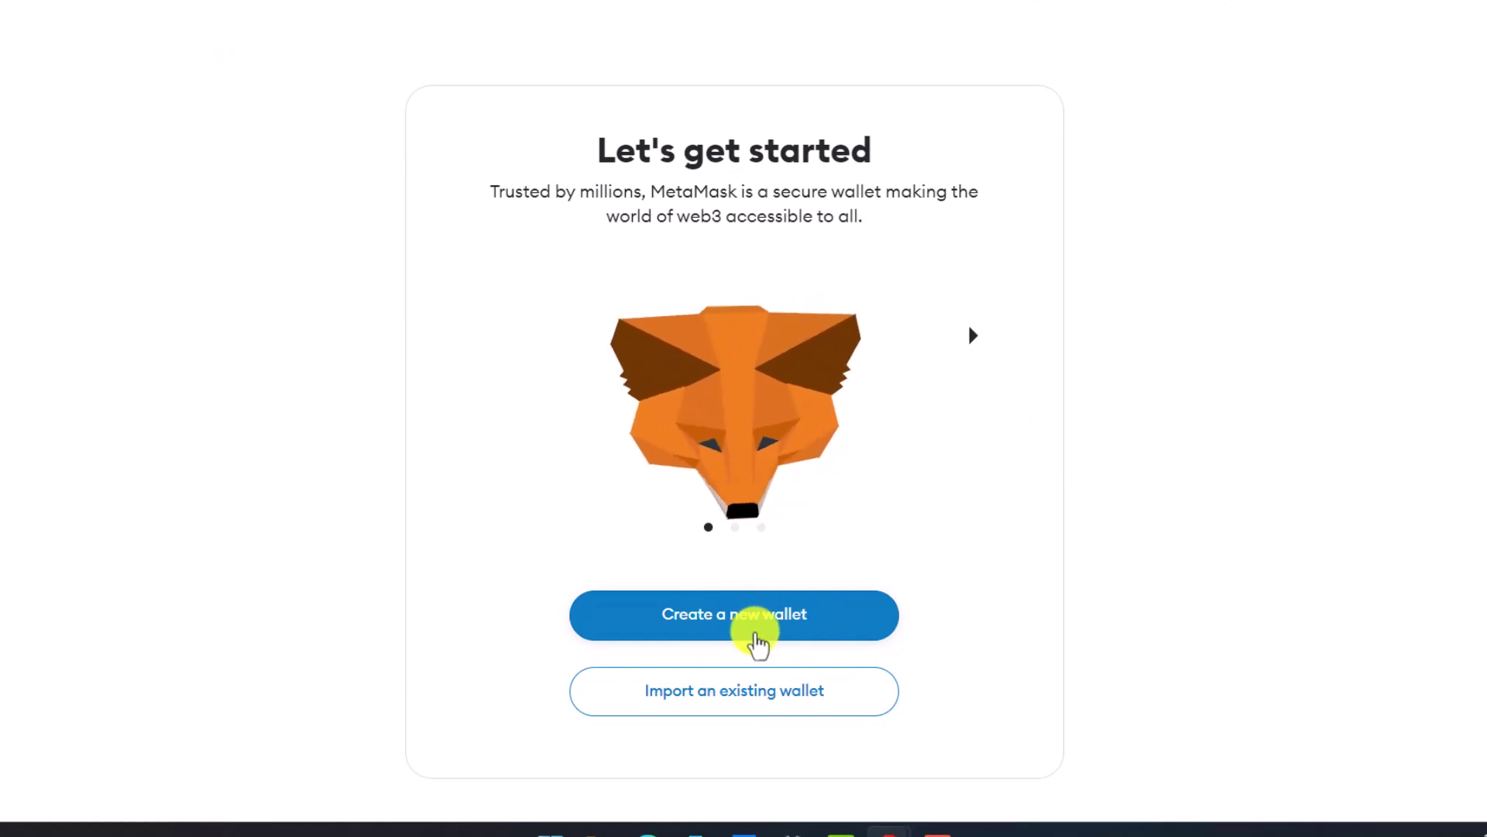
Step: Create a new wallet, agree to usage data, and set an acknowledged, confirmed password
click(755, 615)
scroll(802, 558, down, 2)
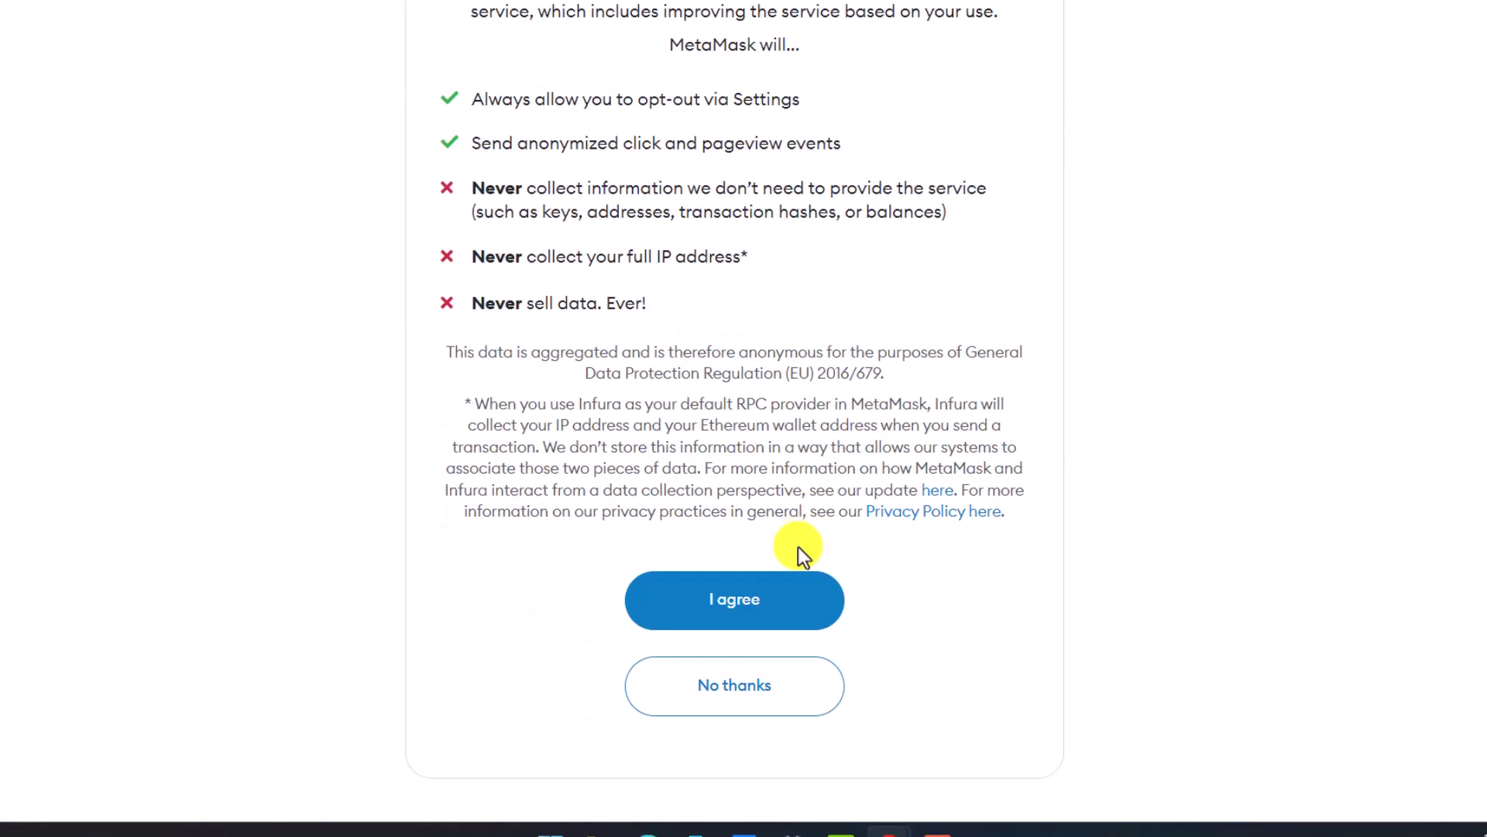
click(731, 597)
text(a)
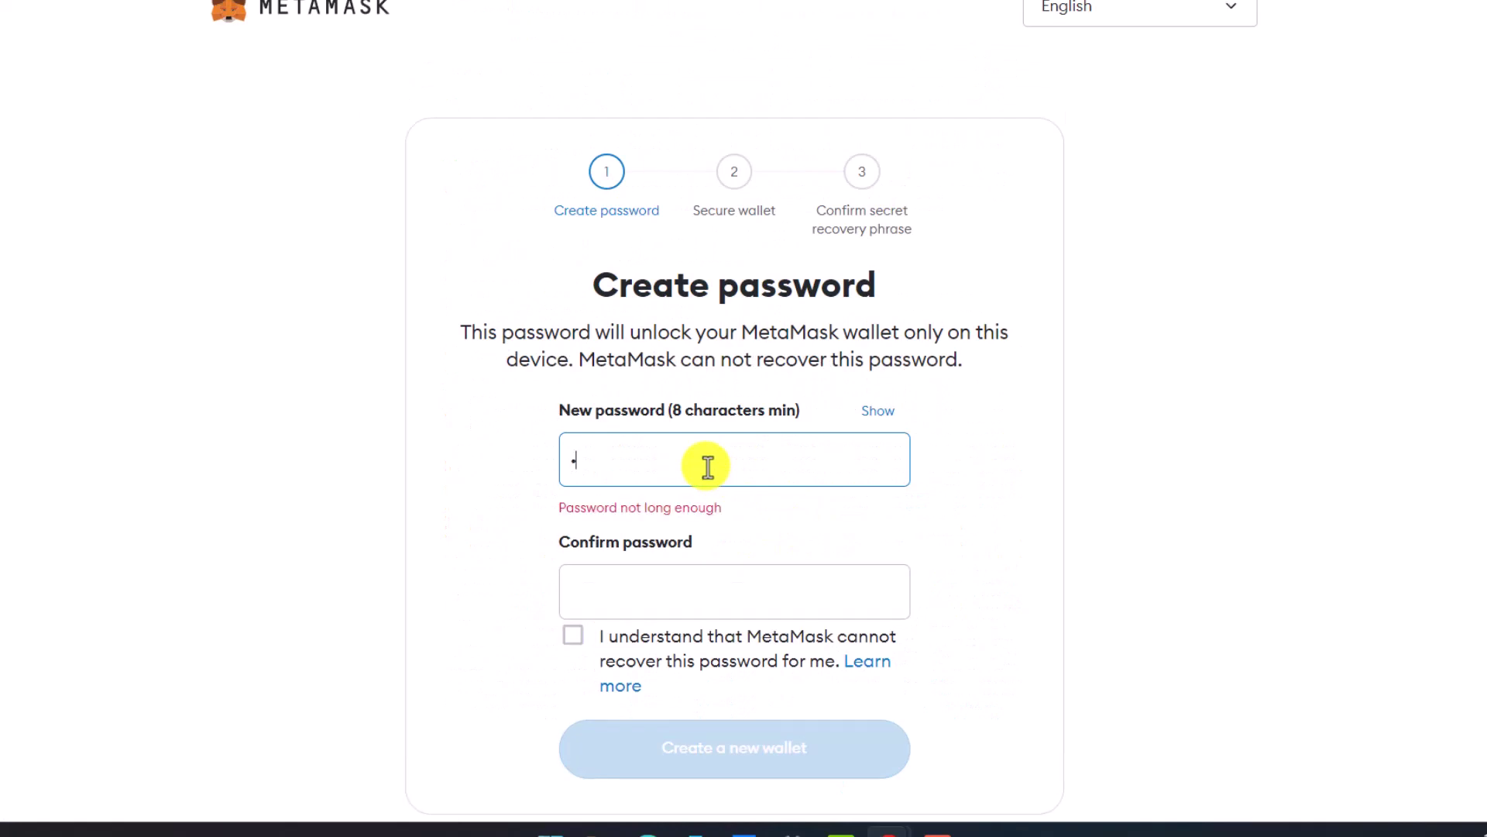
text(aaa)
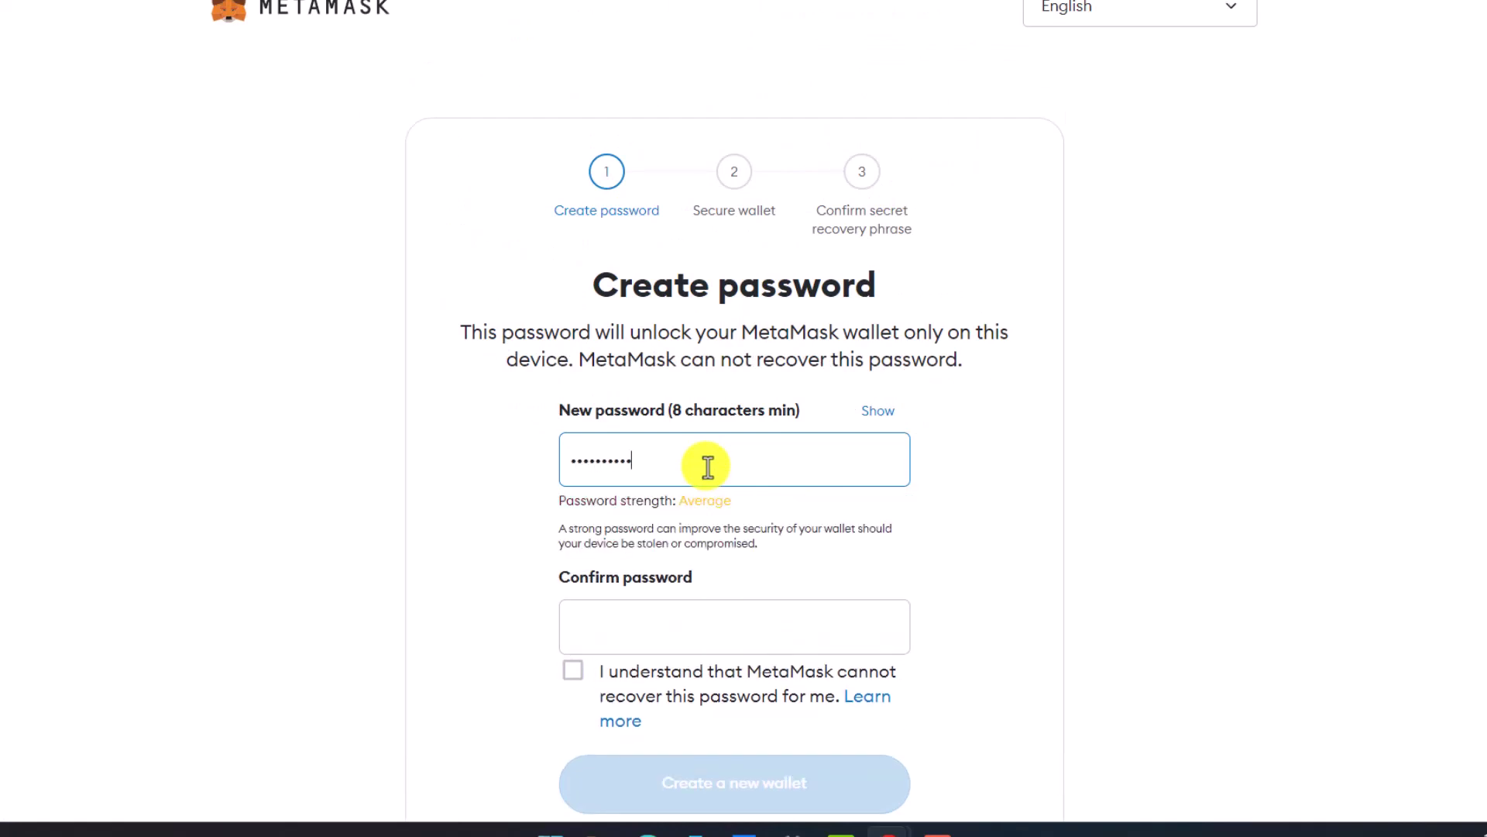
key(Tab)
text(aaaa)
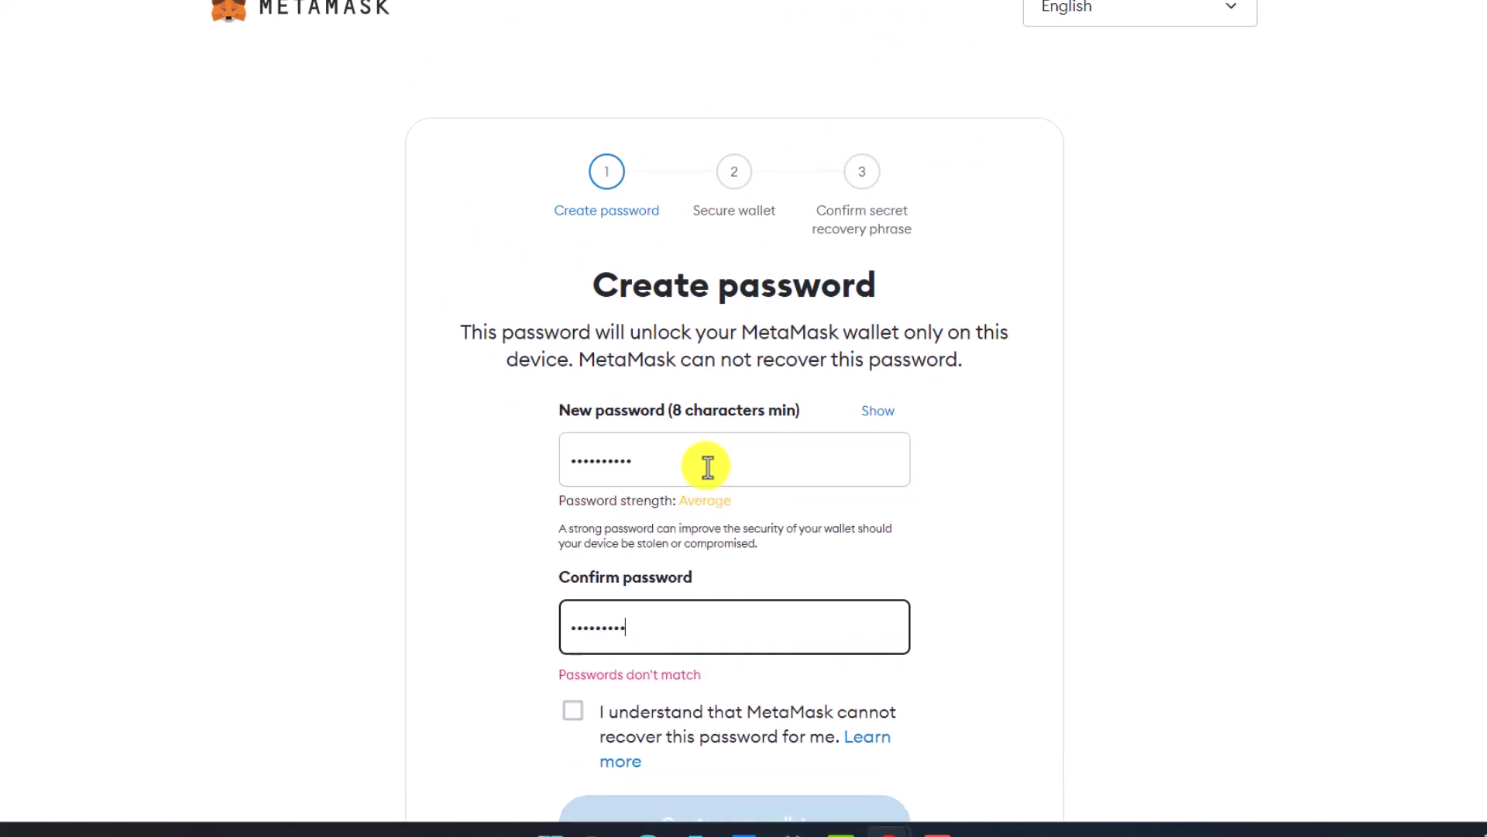
text(a)
scroll(708, 500, down, 2)
click(574, 603)
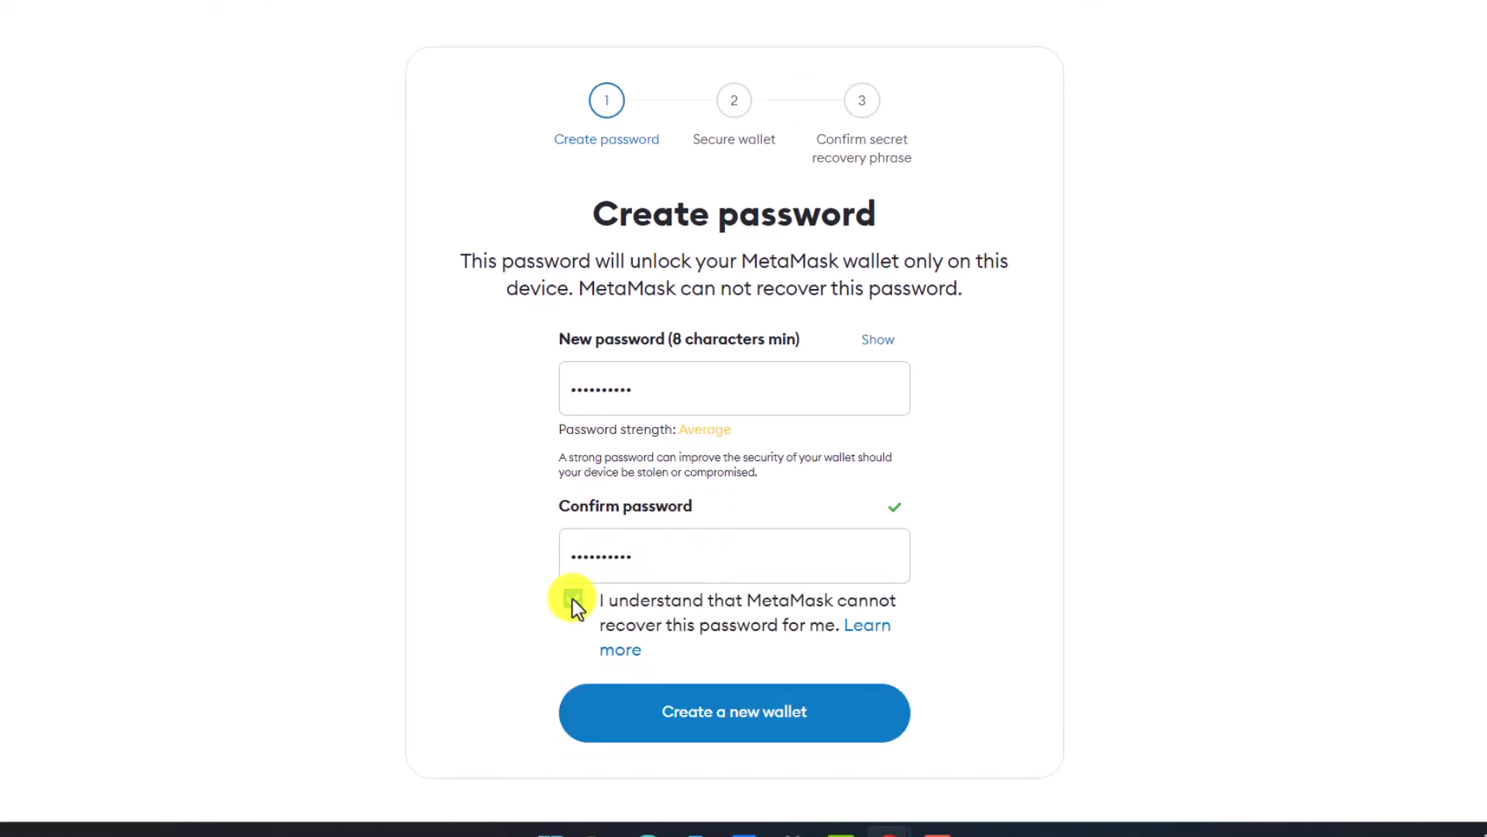
click(790, 709)
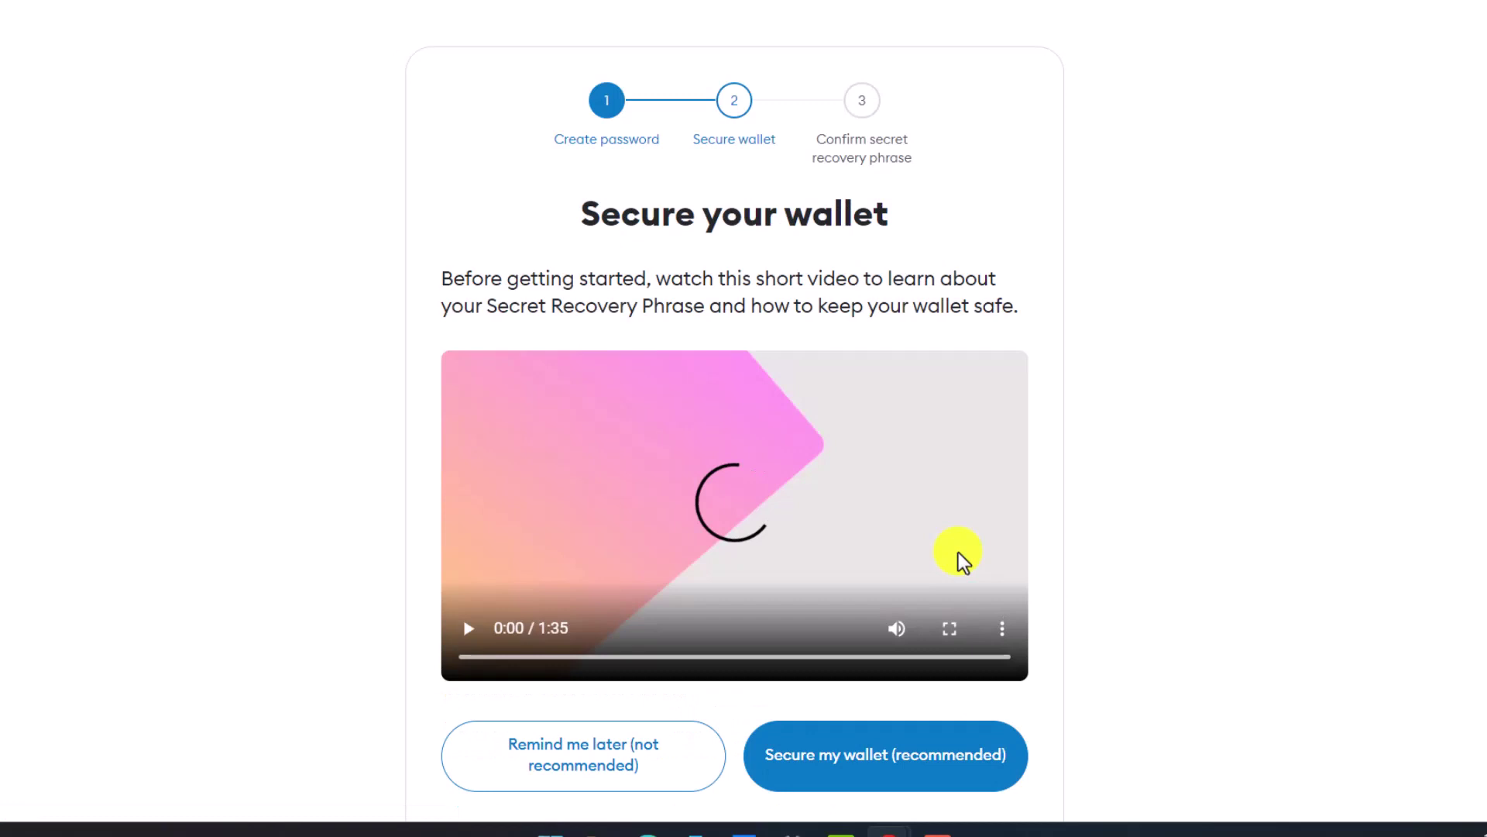
scroll(959, 553, down, 2)
scroll(1005, 429, down, 2)
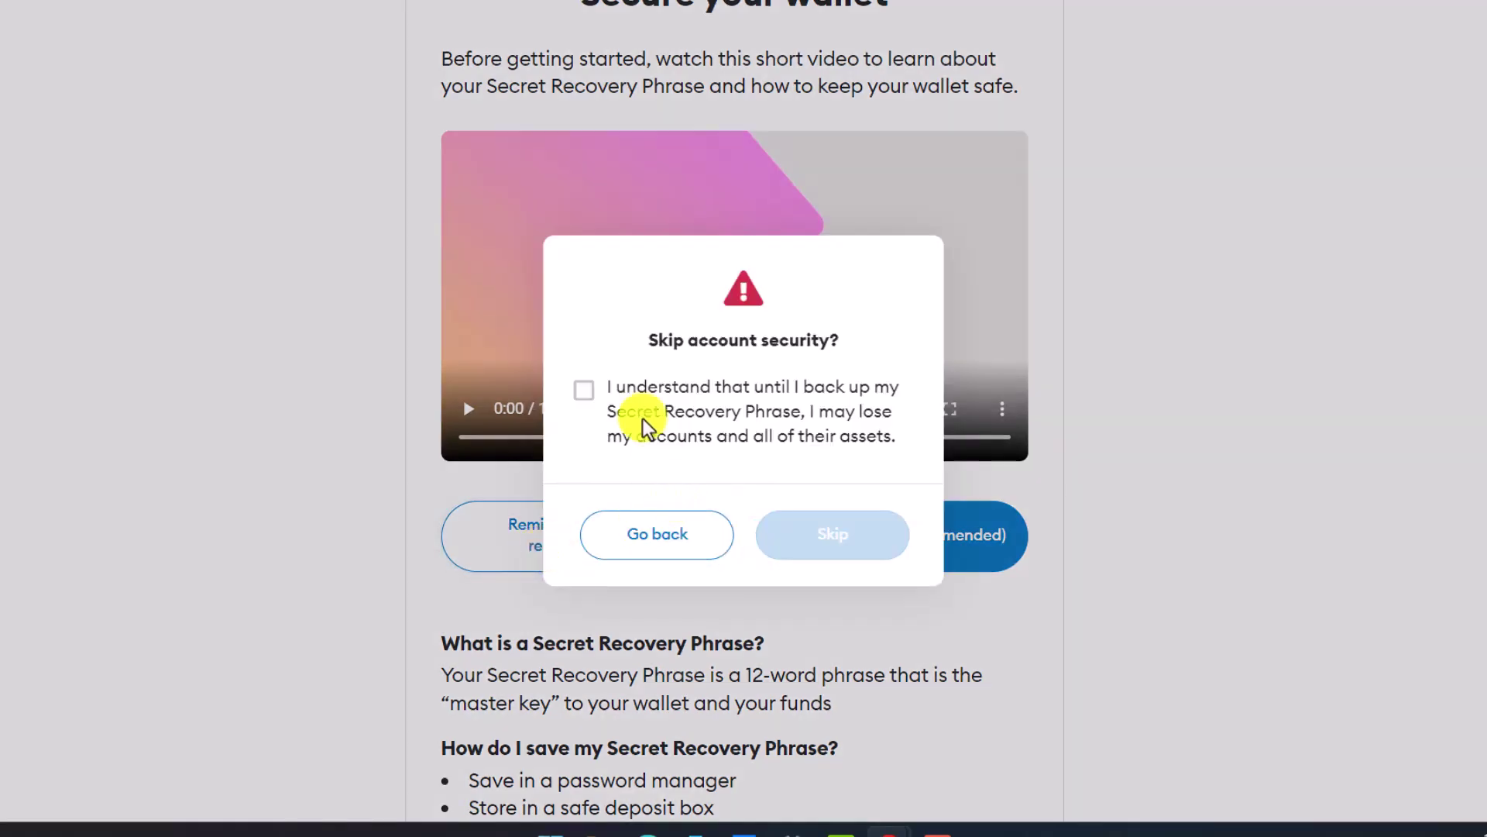
Step: Tick the risk acknowledgement and skip the recovery phrase backup
click(584, 390)
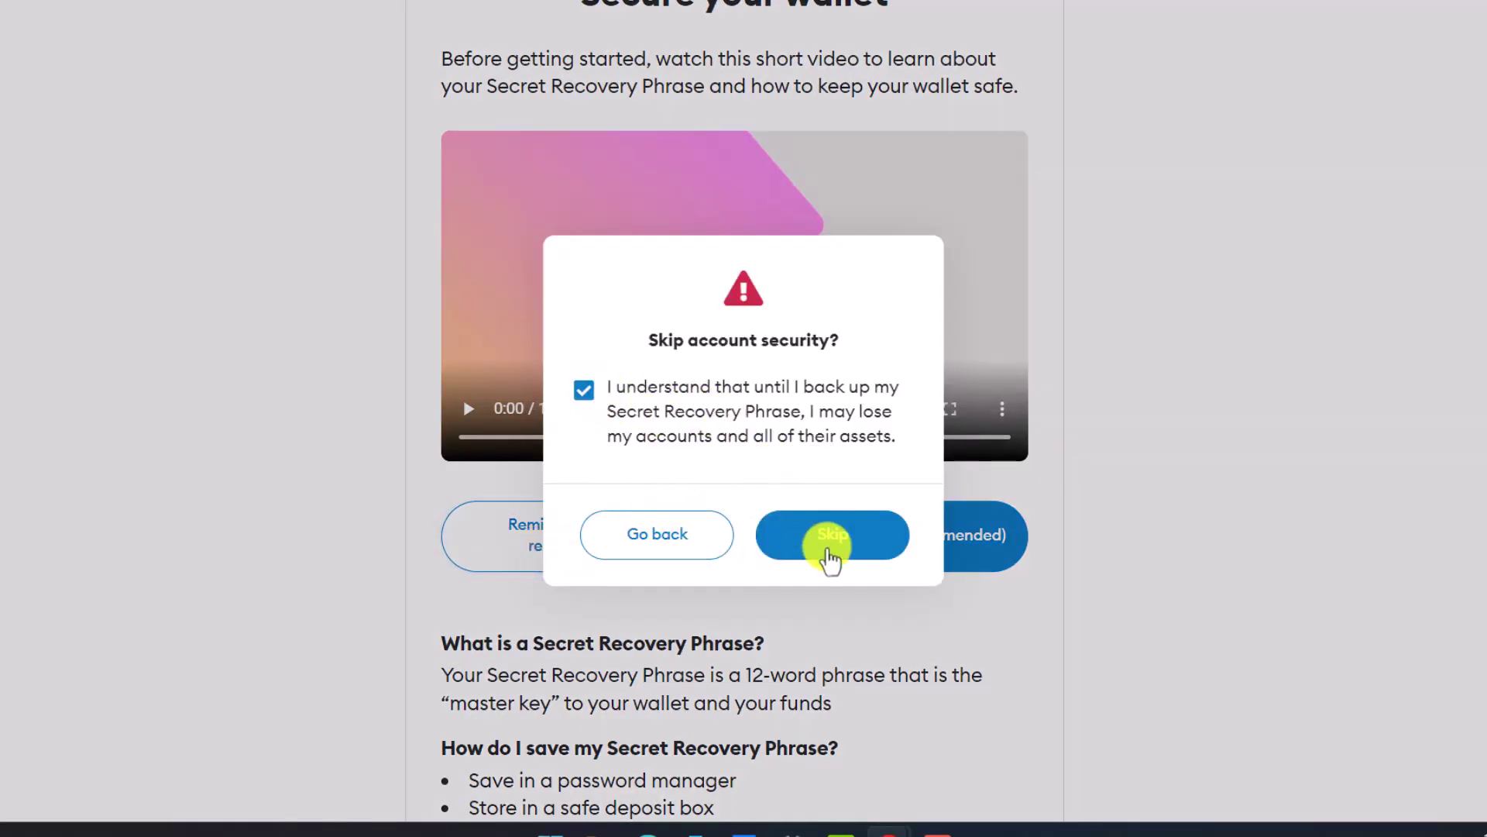
click(830, 538)
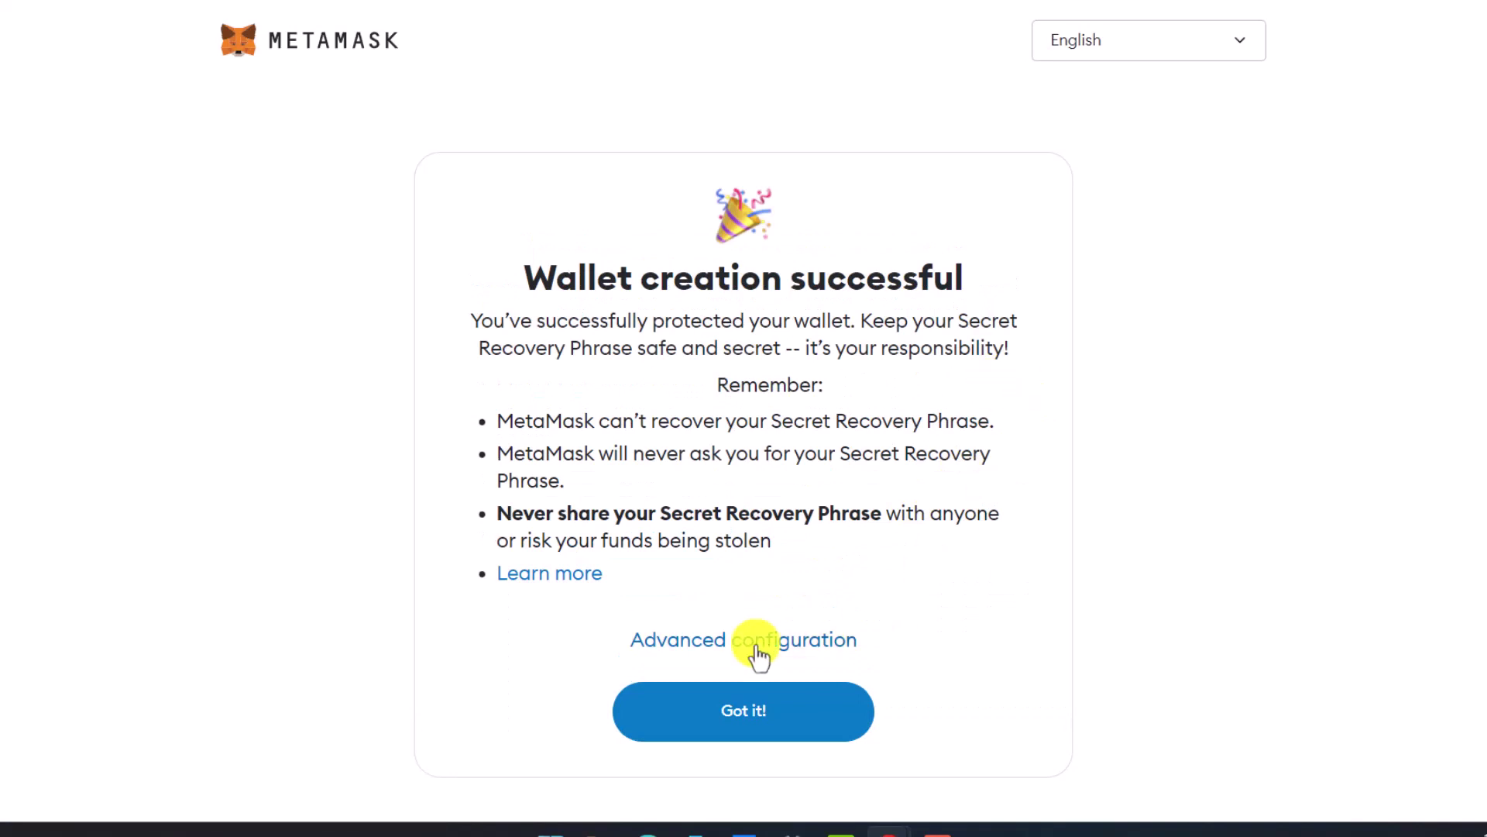
Step: Acknowledge wallet creation, finish with Next and Done, and close the 'New!' portfolio popup
click(781, 712)
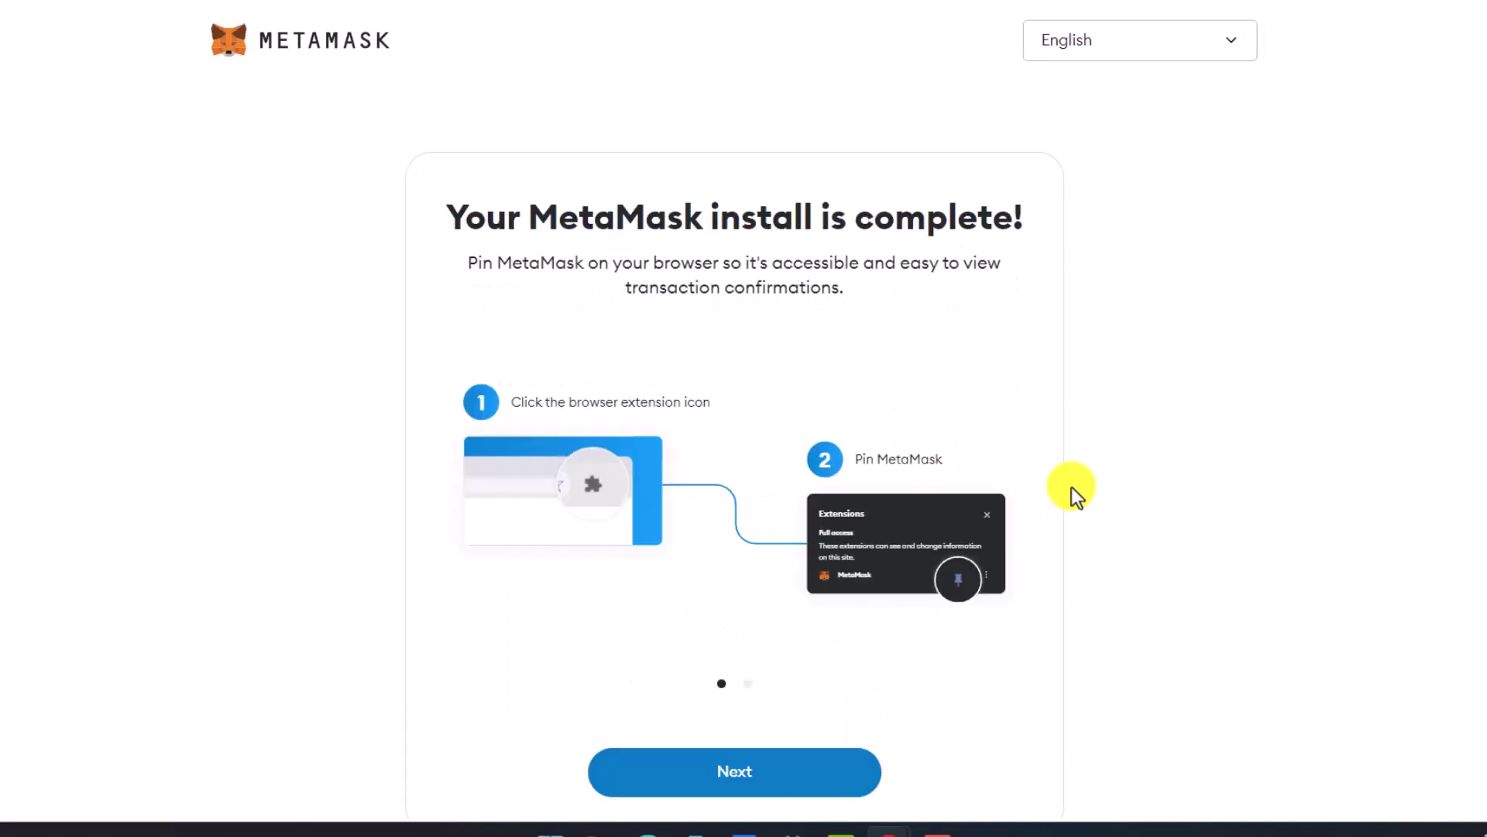
click(736, 770)
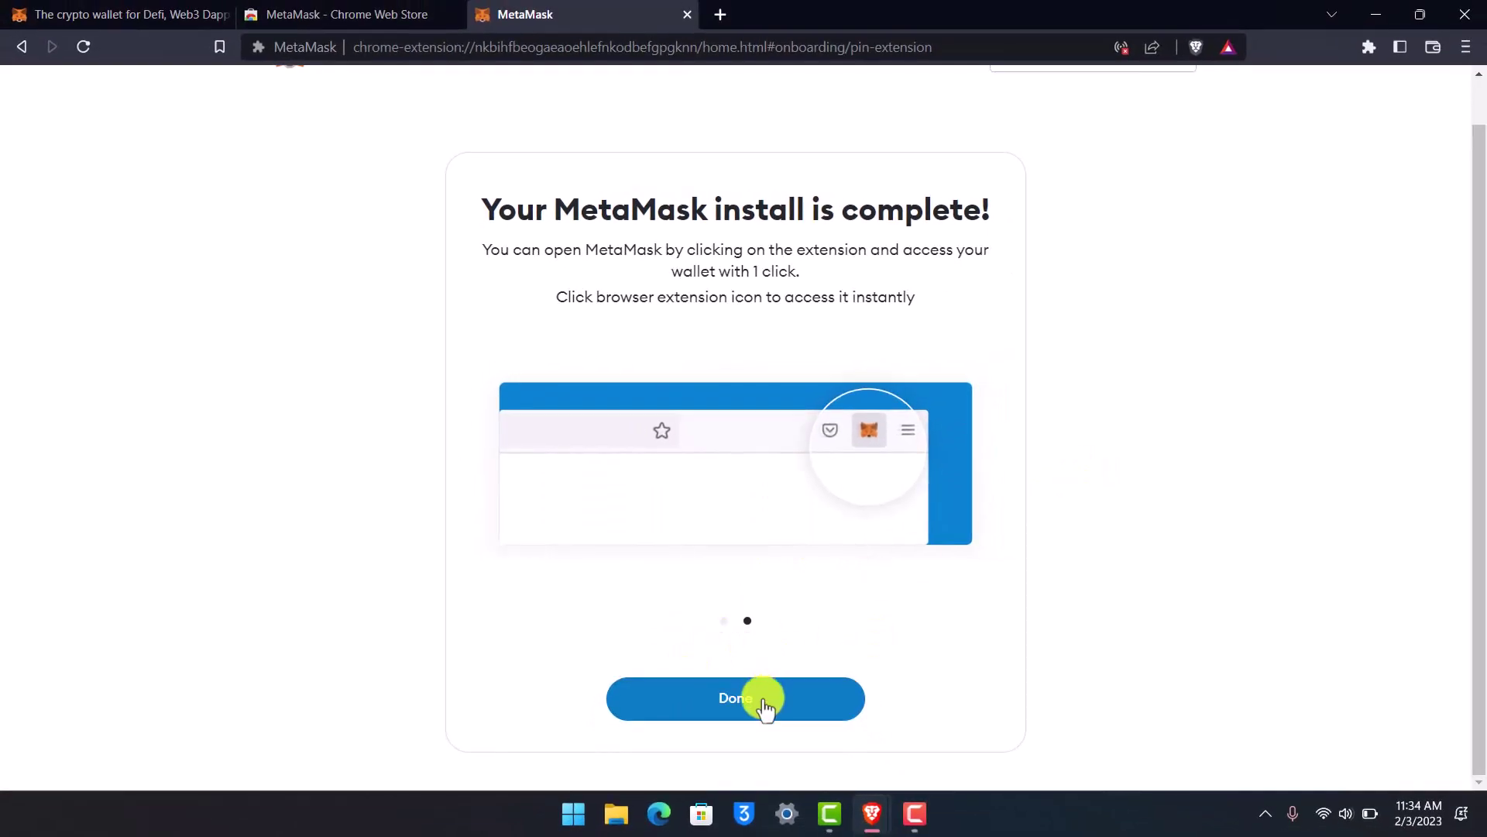
click(735, 698)
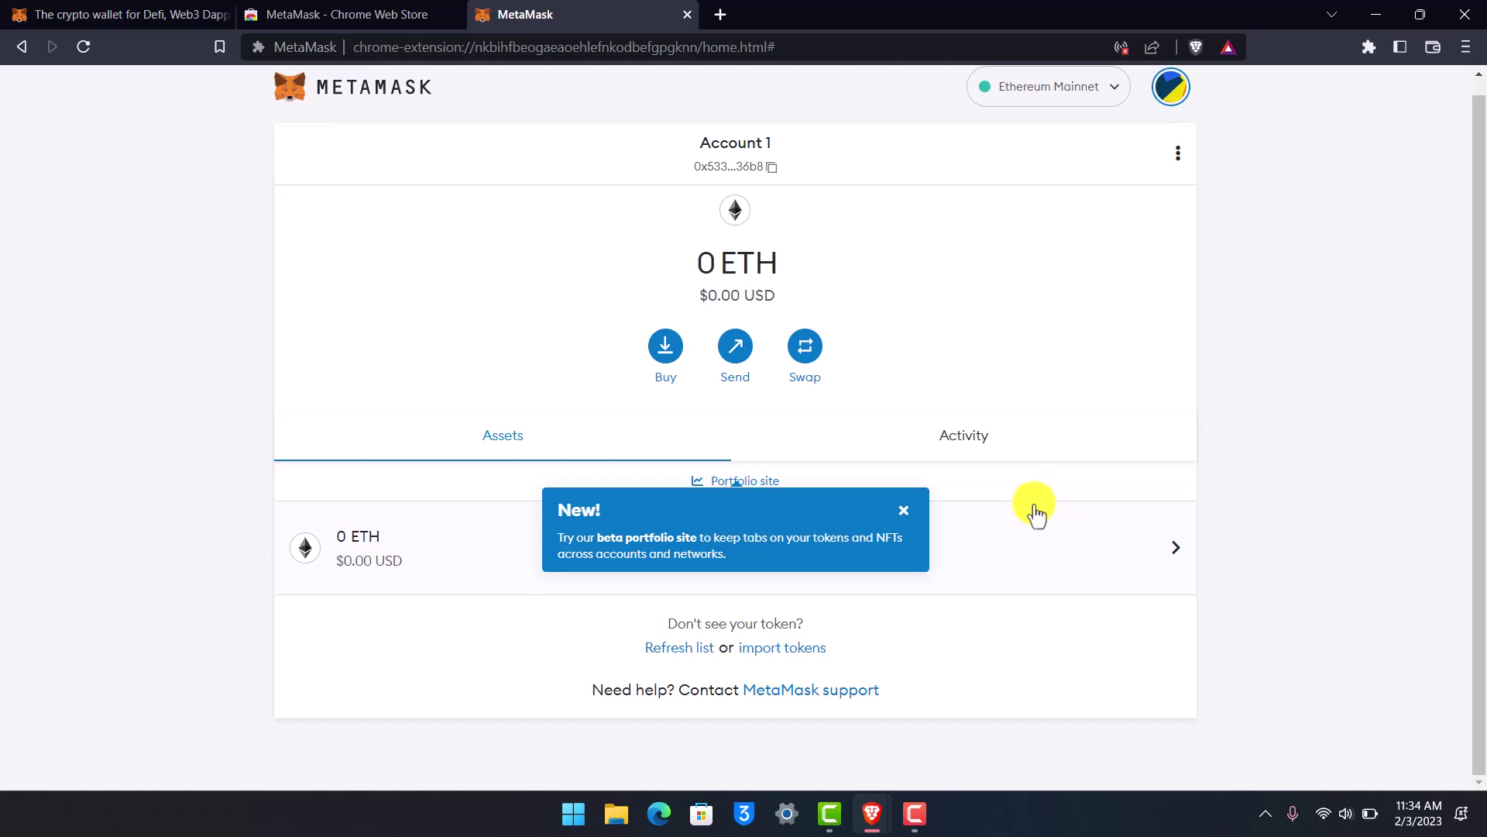
click(903, 509)
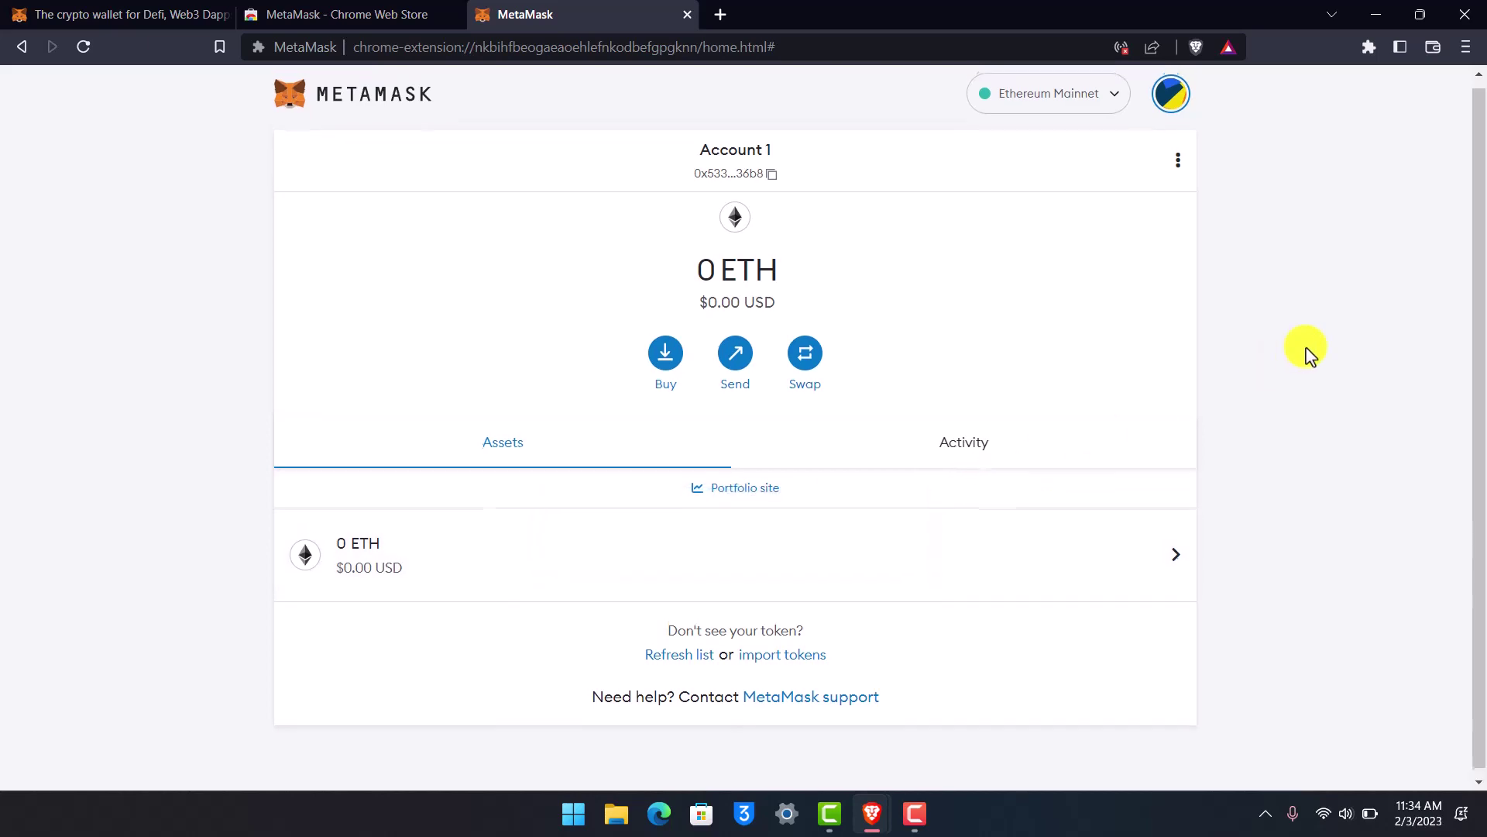